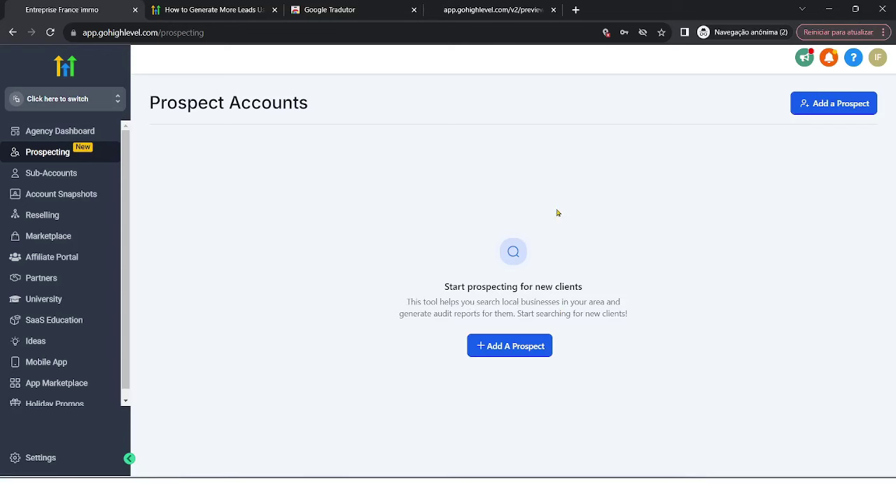
Start a new prospect and search the map for 'airfrance toulouse' to list matching businesses.
{"action": "left_click", "coordinate": [514, 342]}
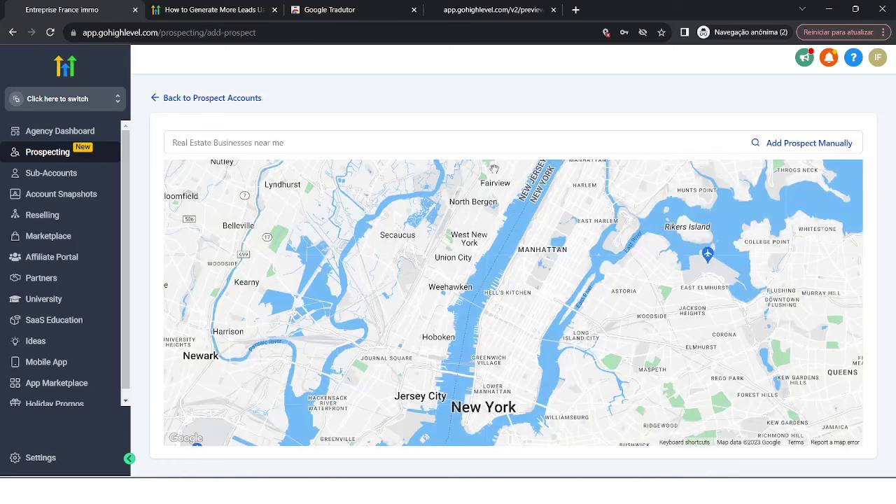
{"action": "left_click", "coordinate": [429, 144]}
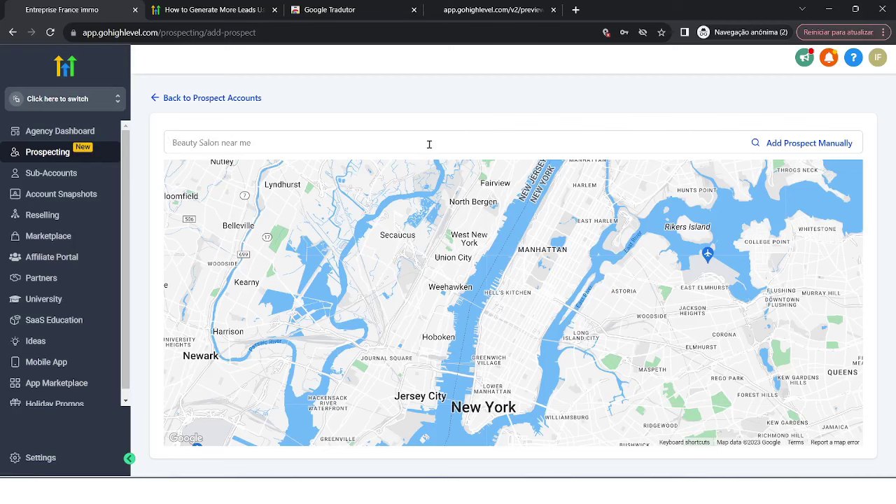
{"action": "type", "text": "airfrna"}
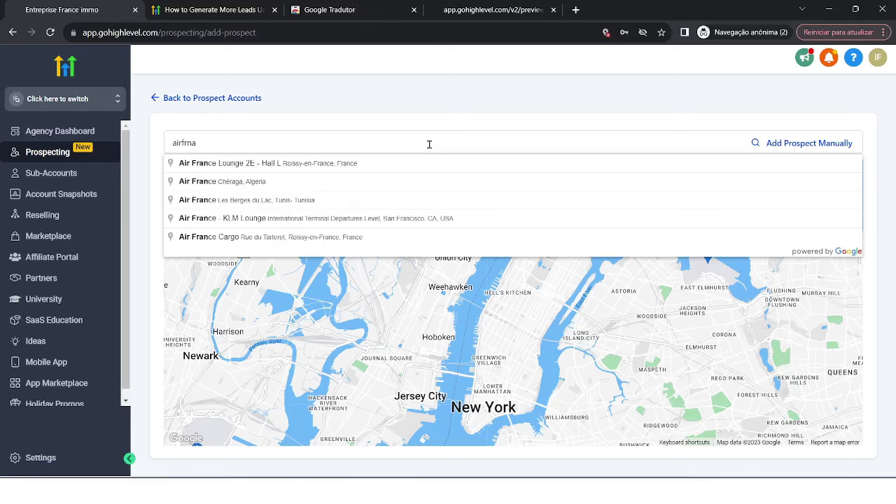
{"action": "key", "text": "BackSpace"}
{"action": "key", "text": "BackSpace"}
{"action": "type", "text": "ance t"}
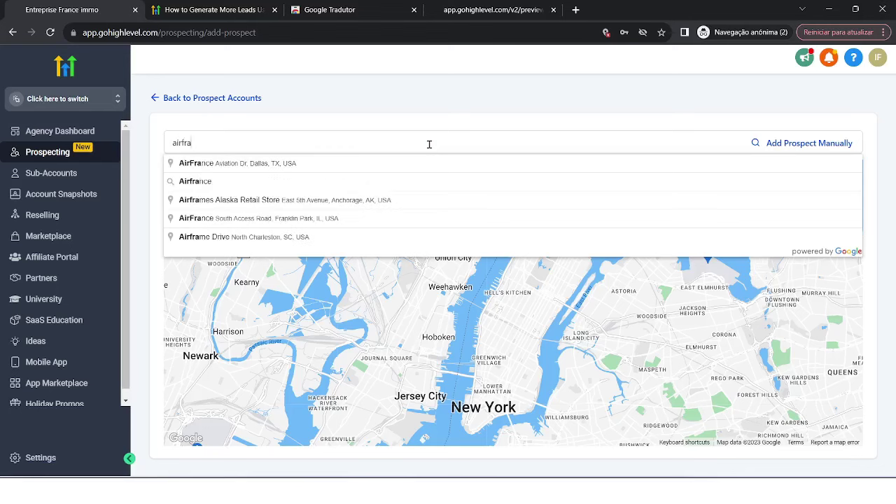
{"action": "type", "text": "oulouse"}
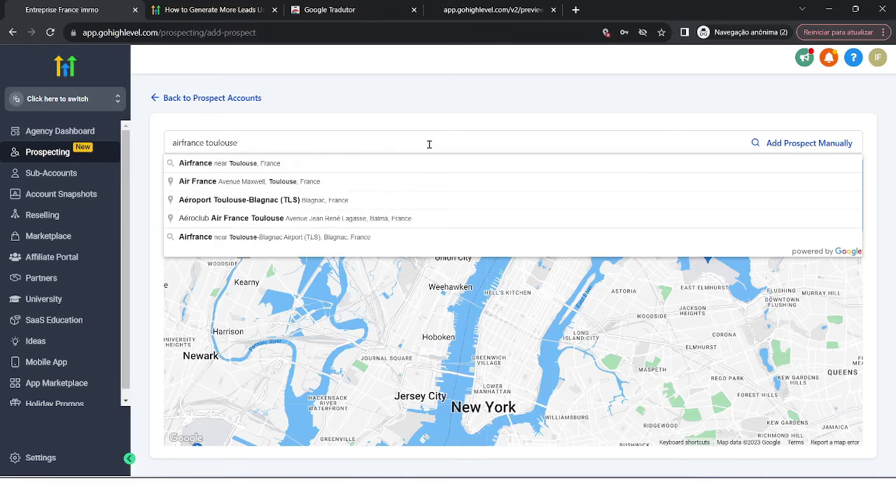
{"action": "key", "text": "Return"}
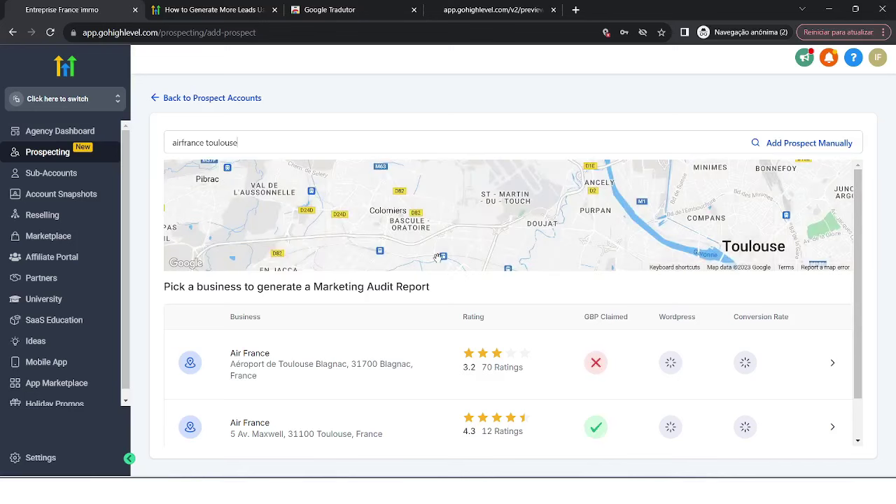
{"action": "scroll", "coordinate": [533, 238], "scroll_direction": "down", "scroll_amount": 1}
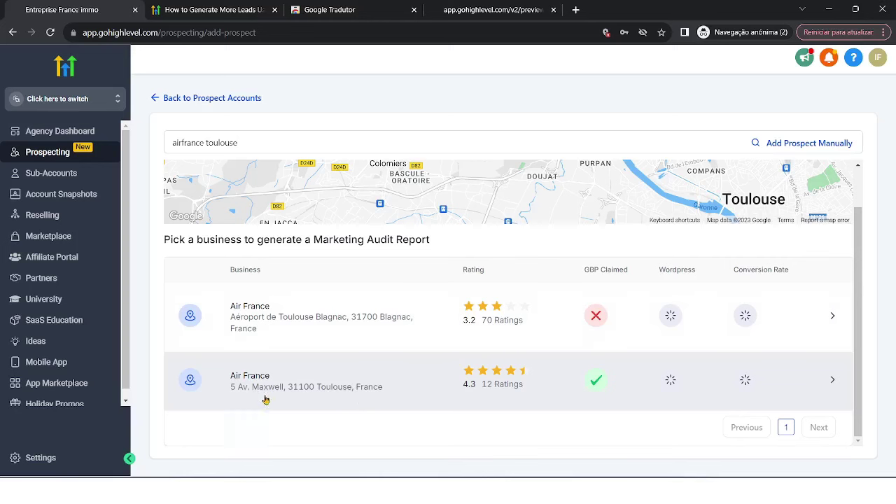
Select the Air France at 5 Av. Maxwell to prefill the prospect form.
{"action": "left_click", "coordinate": [828, 381]}
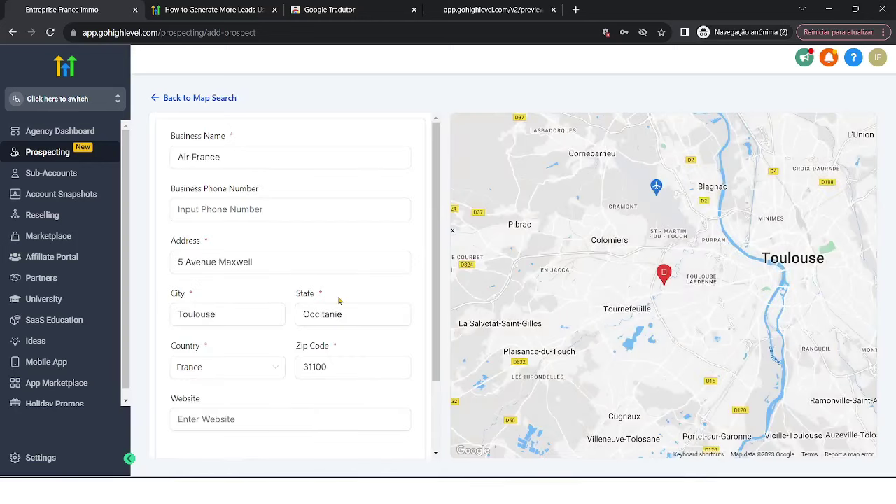
{"action": "scroll", "coordinate": [338, 300], "scroll_direction": "down", "scroll_amount": 2}
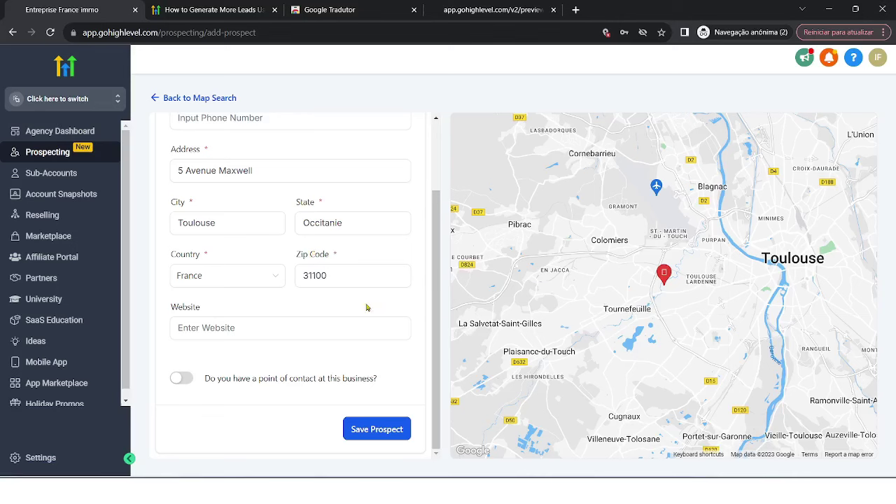
Save Air France as a prospect, launching its Marketing Audit Report generation.
{"action": "left_click", "coordinate": [383, 428]}
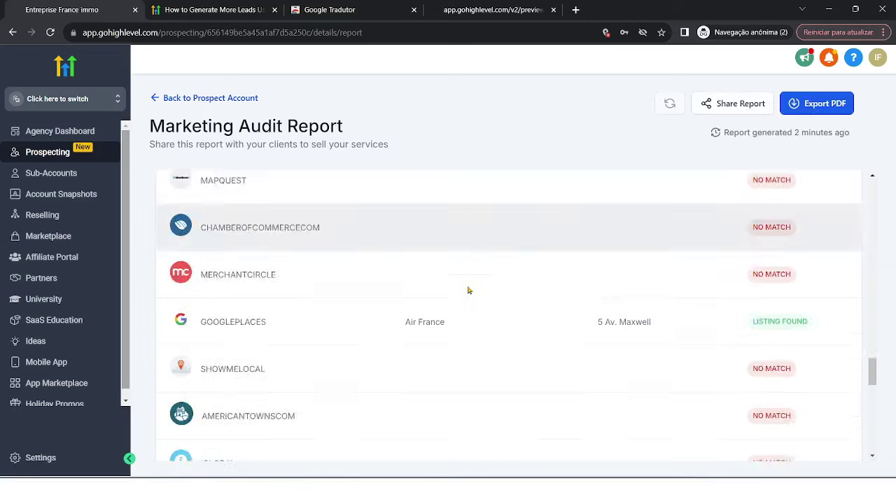
Review the Online Health Score, check cards, Listings (93% inaccurate) and Review Summary (83%).
{"action": "scroll", "coordinate": [468, 290], "scroll_direction": "down", "scroll_amount": 3}
{"action": "scroll", "coordinate": [448, 343], "scroll_direction": "up", "scroll_amount": 5}
{"action": "scroll", "coordinate": [440, 336], "scroll_direction": "up", "scroll_amount": 15}
{"action": "scroll", "coordinate": [451, 301], "scroll_direction": "up", "scroll_amount": 3}
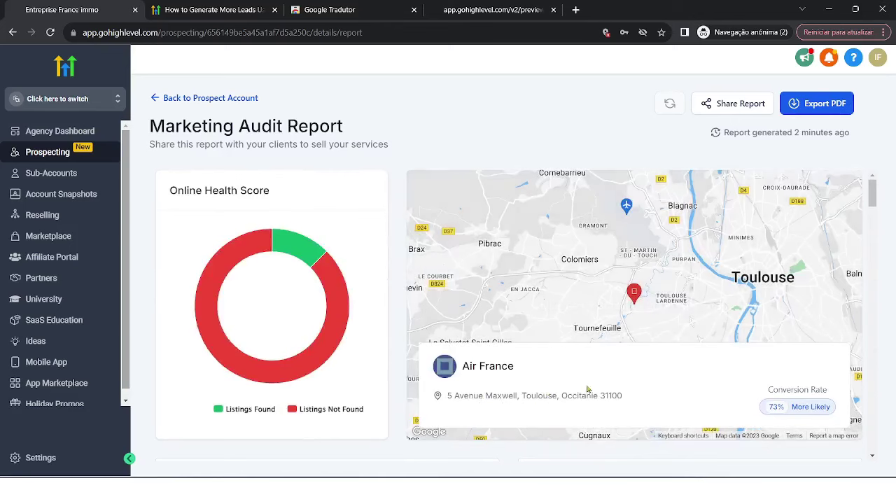
{"action": "mouse_move", "coordinate": [312, 241]}
{"action": "scroll", "coordinate": [721, 294], "scroll_direction": "down", "scroll_amount": 1}
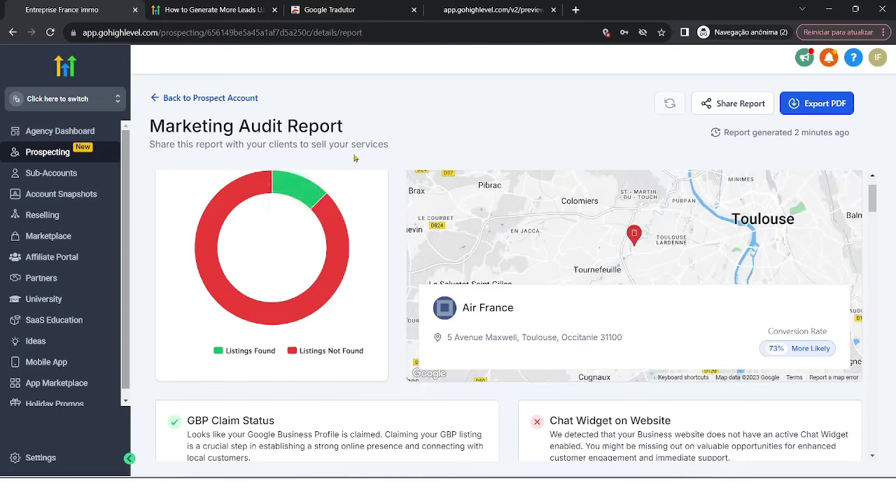
{"action": "mouse_move", "coordinate": [333, 280]}
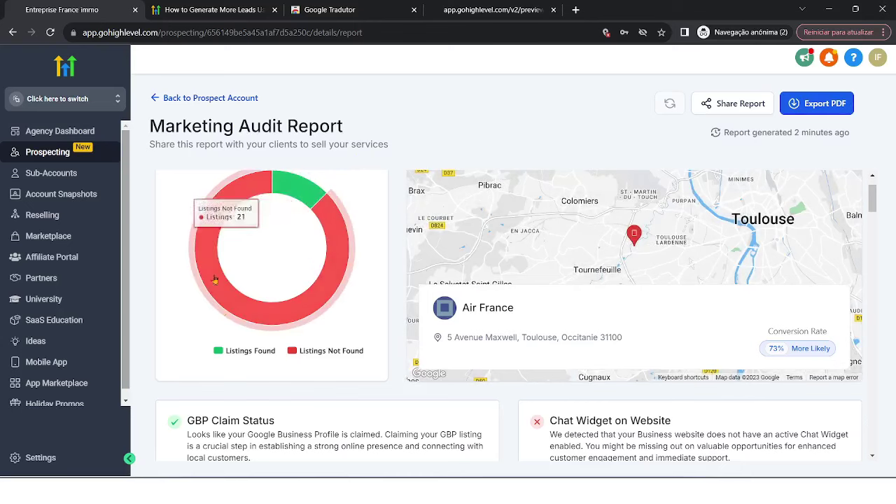
{"action": "scroll", "coordinate": [203, 315], "scroll_direction": "down", "scroll_amount": 2}
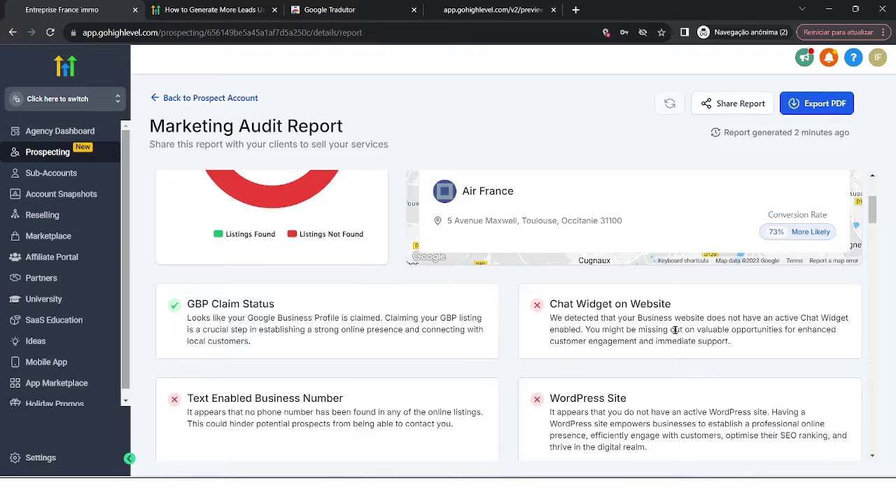
{"action": "scroll", "coordinate": [675, 330], "scroll_direction": "down", "scroll_amount": 2}
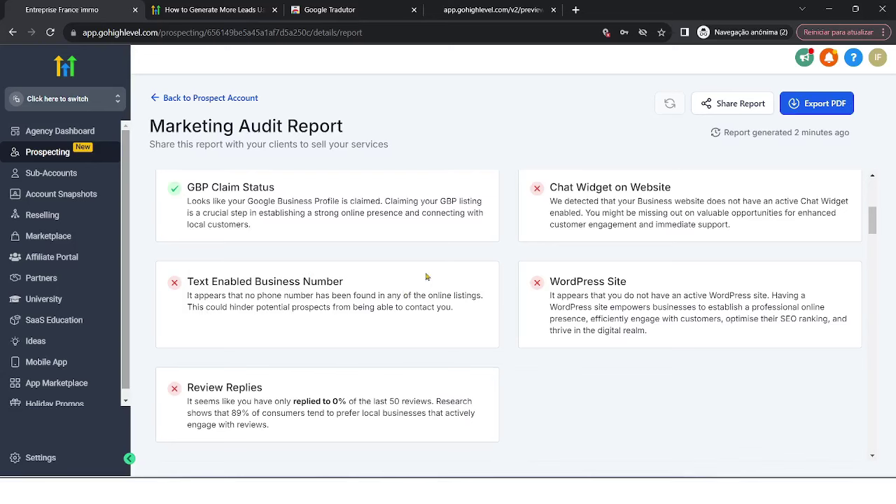
{"action": "scroll", "coordinate": [430, 294], "scroll_direction": "down", "scroll_amount": 6}
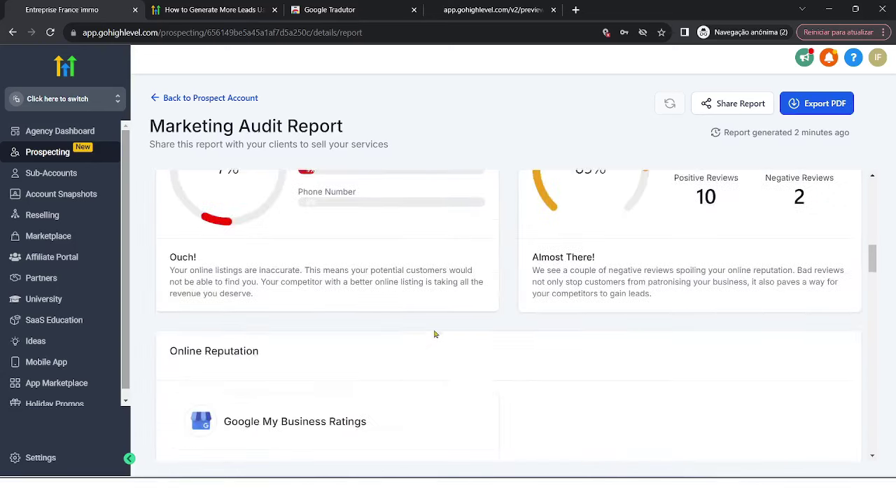
{"action": "scroll", "coordinate": [434, 334], "scroll_direction": "up", "scroll_amount": 2}
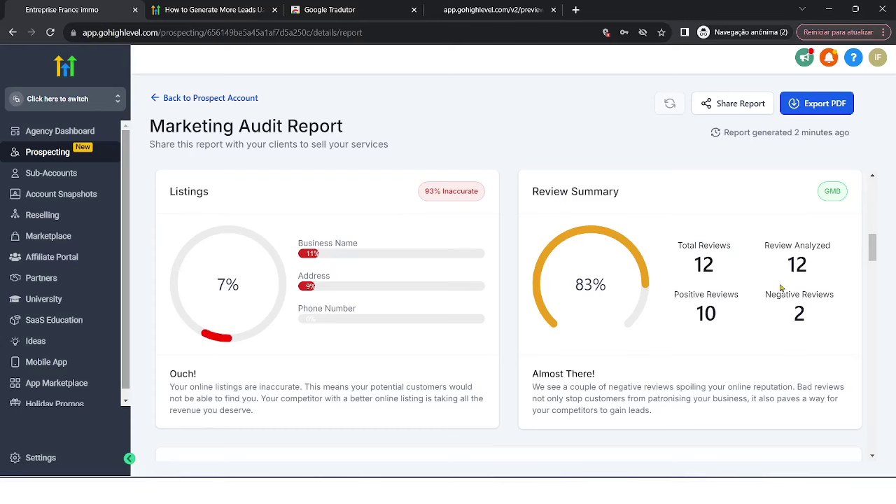
{"action": "scroll", "coordinate": [620, 336], "scroll_direction": "down", "scroll_amount": 5}
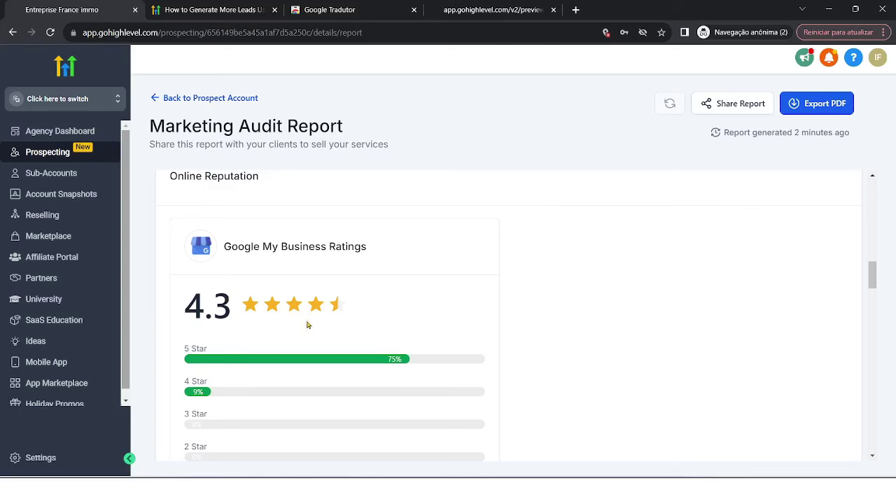
{"action": "scroll", "coordinate": [305, 324], "scroll_direction": "down", "scroll_amount": 3}
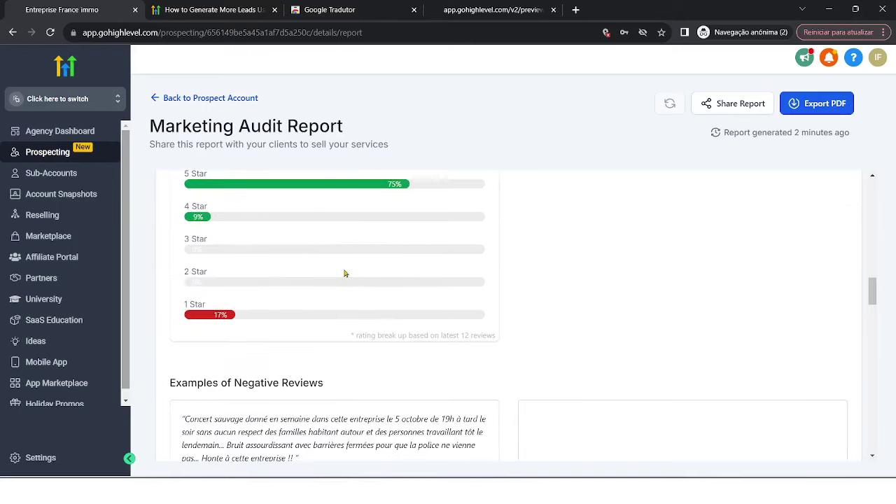
{"action": "scroll", "coordinate": [344, 273], "scroll_direction": "down", "scroll_amount": 3}
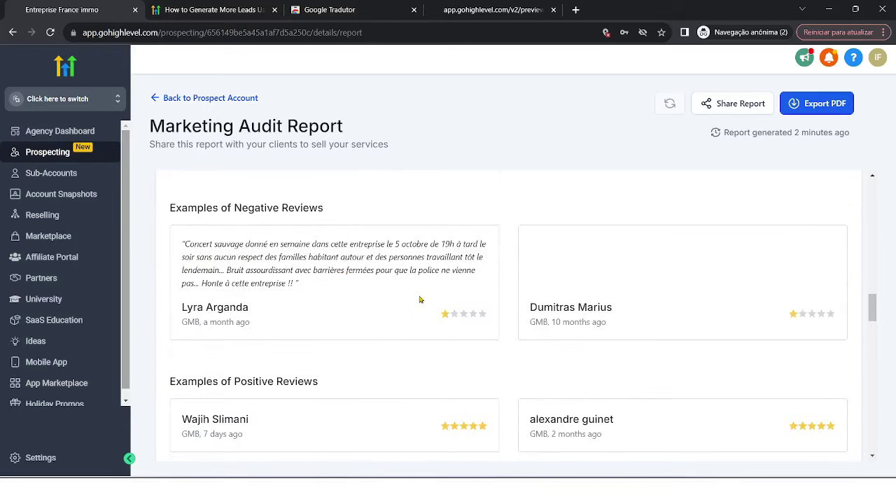
{"action": "scroll", "coordinate": [709, 241], "scroll_direction": "down", "scroll_amount": 3}
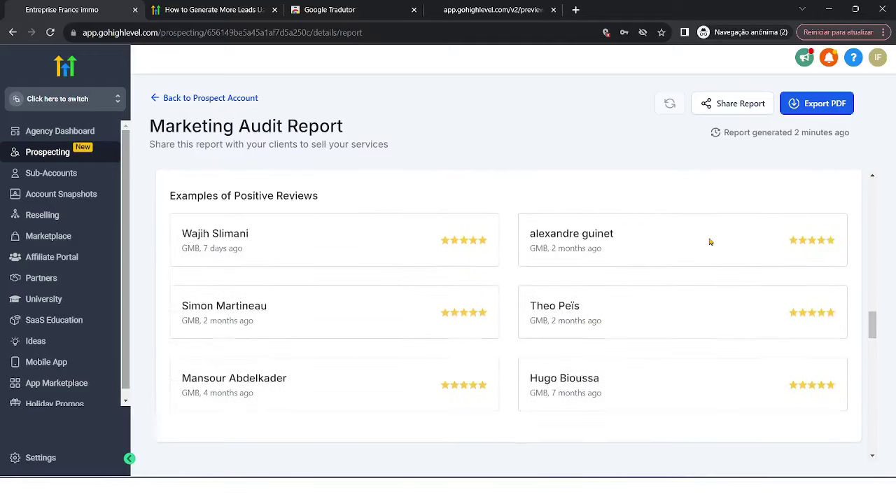
{"action": "scroll", "coordinate": [709, 241], "scroll_direction": "down", "scroll_amount": 6}
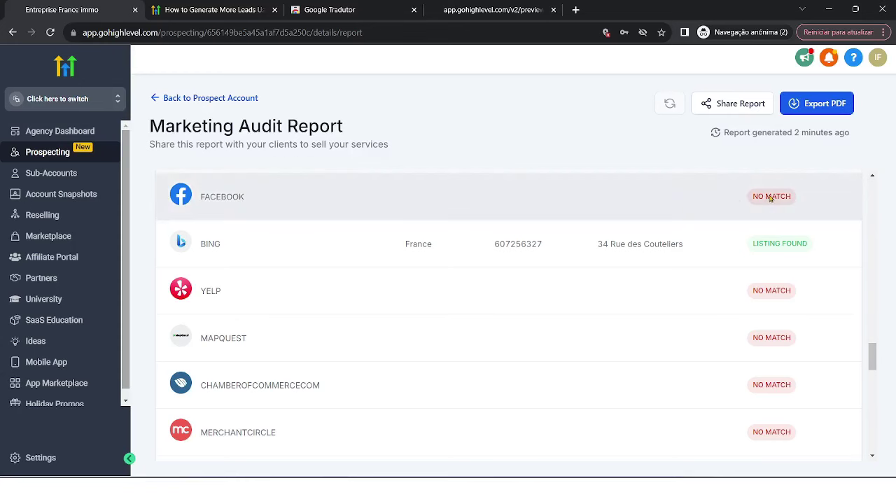
{"action": "scroll", "coordinate": [646, 203], "scroll_direction": "up", "scroll_amount": 2}
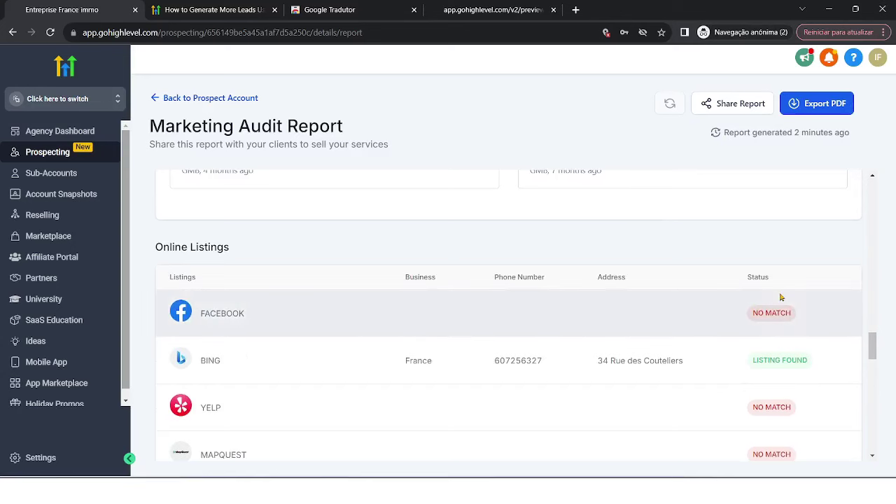
{"action": "scroll", "coordinate": [510, 289], "scroll_direction": "up", "scroll_amount": 5}
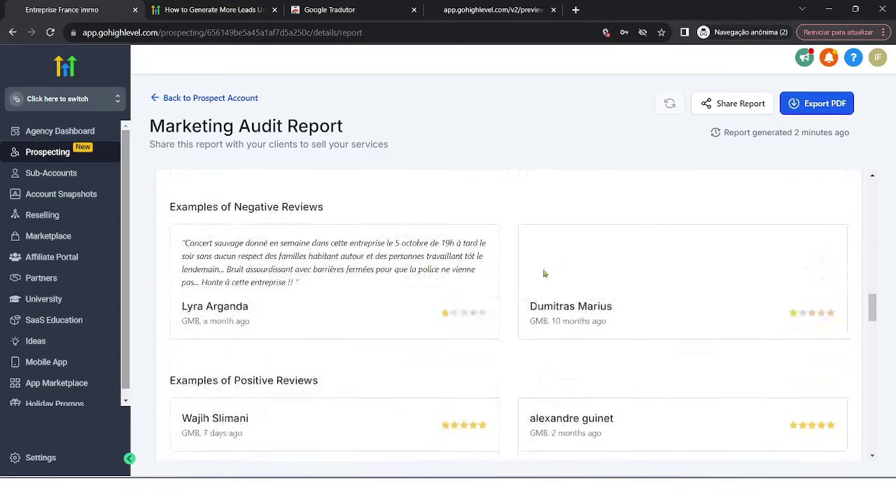
{"action": "scroll", "coordinate": [544, 274], "scroll_direction": "down", "scroll_amount": 7}
{"action": "scroll", "coordinate": [544, 274], "scroll_direction": "down", "scroll_amount": 10}
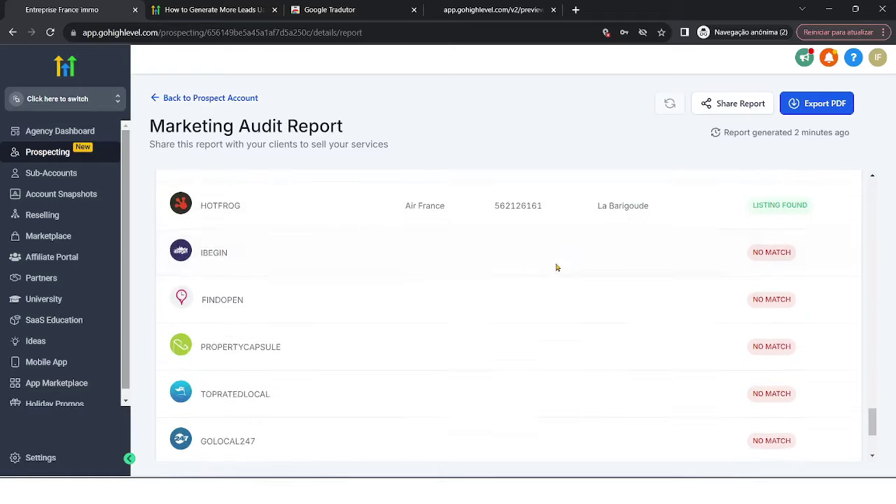
{"action": "scroll", "coordinate": [557, 267], "scroll_direction": "down", "scroll_amount": 1}
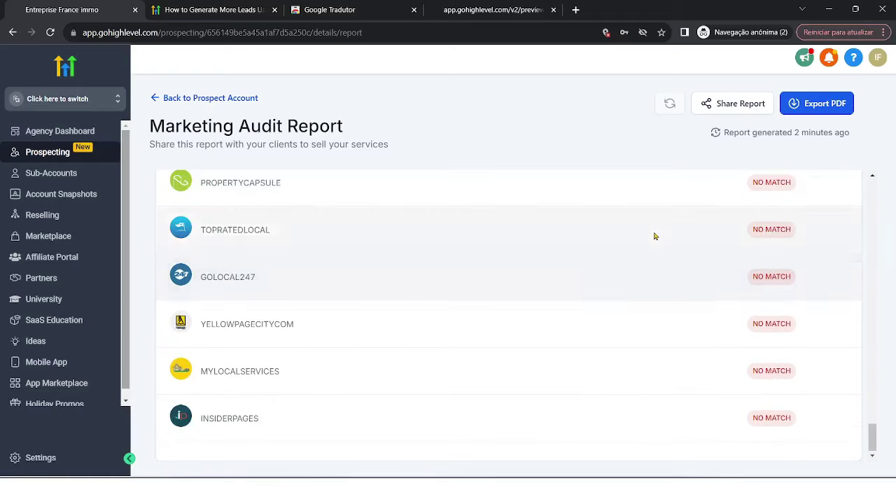
{"action": "scroll", "coordinate": [658, 242], "scroll_direction": "up", "scroll_amount": 10}
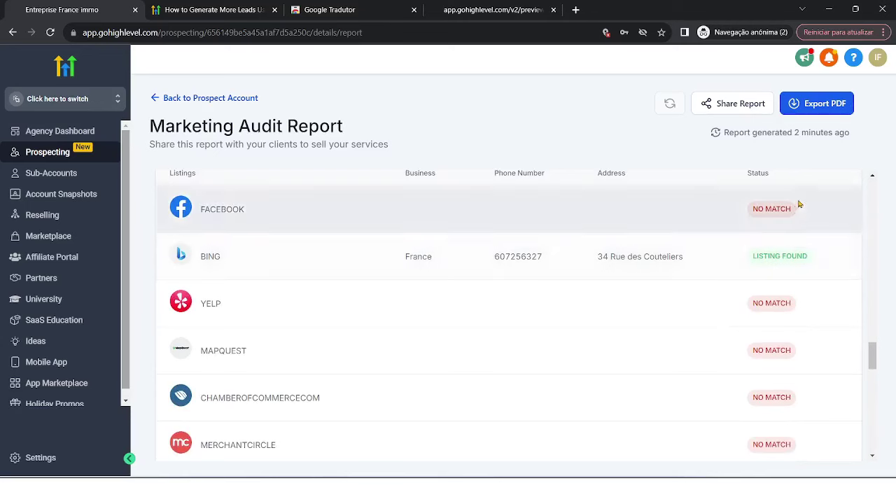
Export the Air France audit report as a PDF and scroll back to the report top.
{"action": "left_click", "coordinate": [819, 107]}
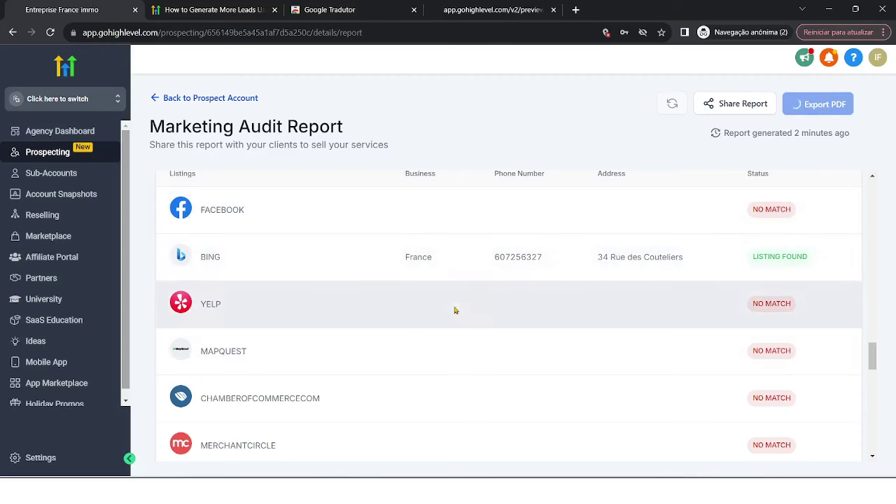
{"action": "scroll", "coordinate": [494, 271], "scroll_direction": "up", "scroll_amount": 20}
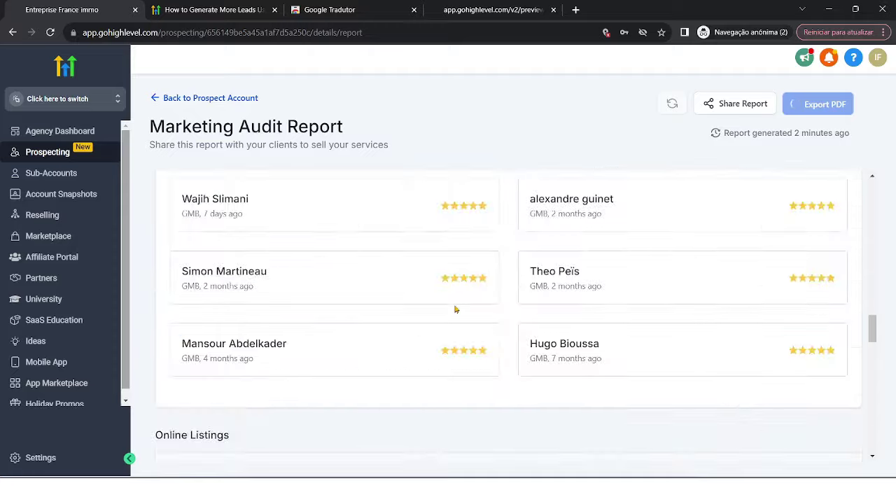
{"action": "scroll", "coordinate": [484, 262], "scroll_direction": "up", "scroll_amount": 5}
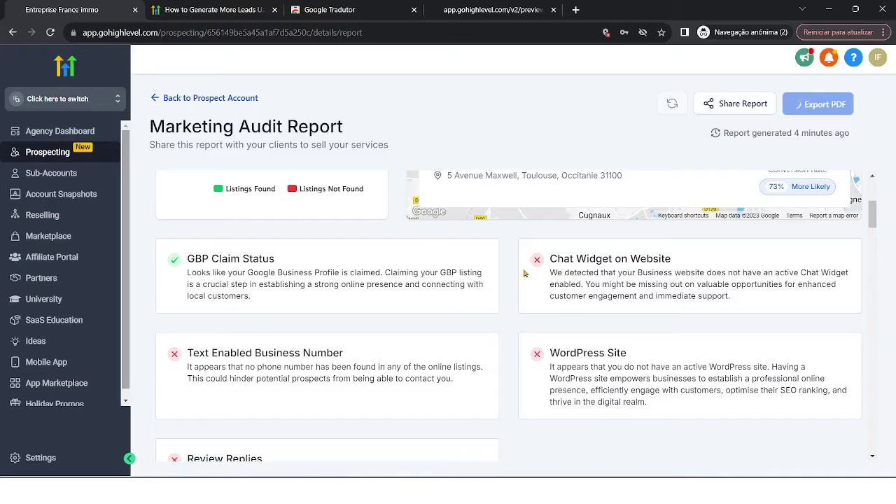
{"action": "scroll", "coordinate": [525, 273], "scroll_direction": "up", "scroll_amount": 3}
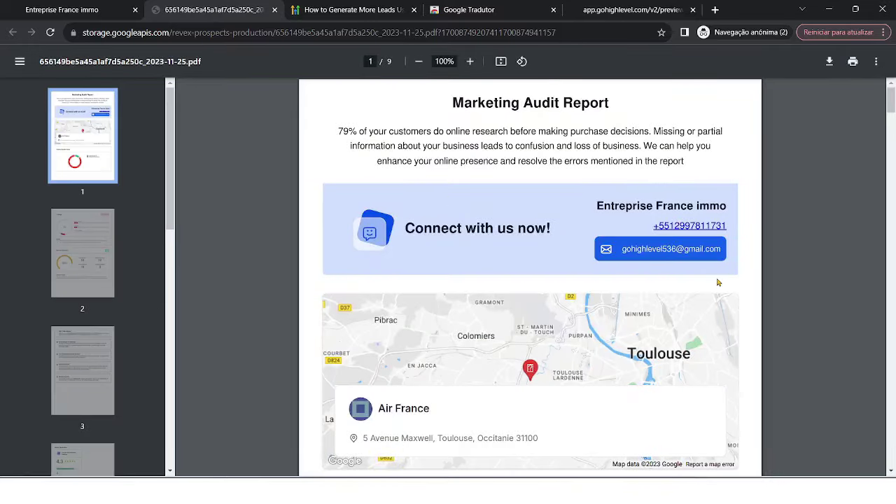
Page through the nine-page PDF, return to page 1, then go to the lead-generation help article.
{"action": "scroll", "coordinate": [717, 282], "scroll_direction": "down", "scroll_amount": 10}
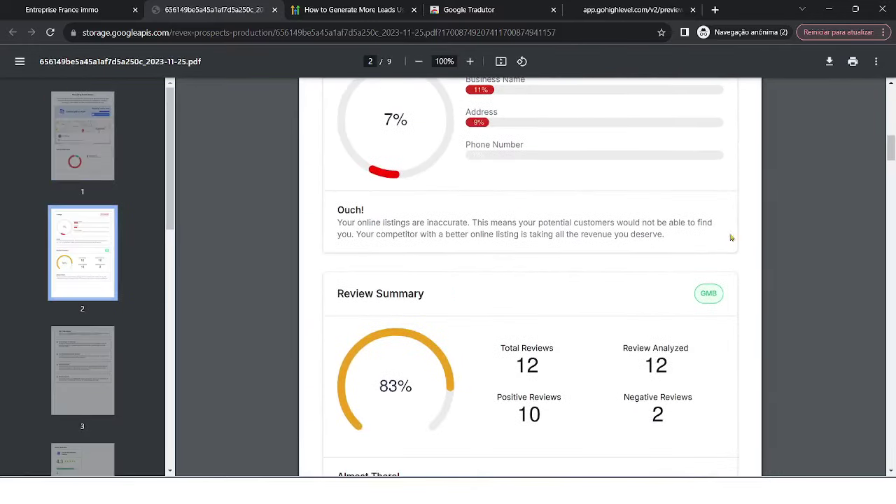
{"action": "left_click_drag", "start_coordinate": [891, 148], "coordinate": [890, 412]}
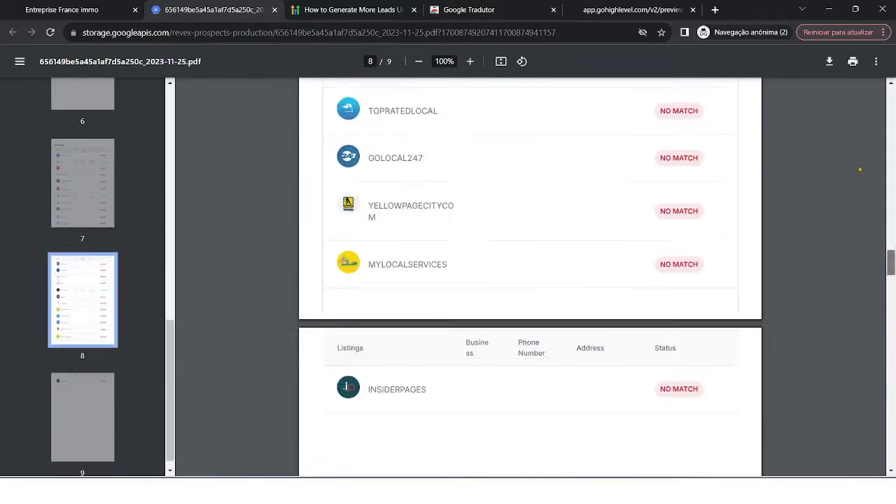
{"action": "key", "text": "Home"}
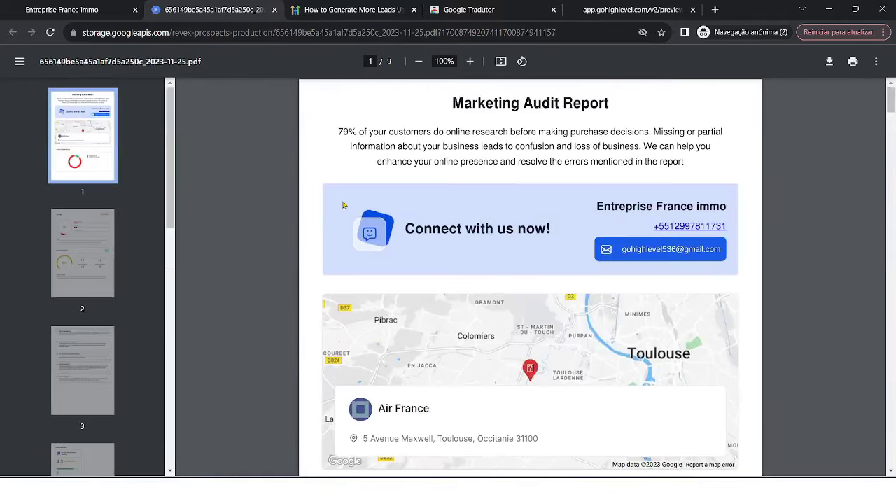
{"action": "left_click", "coordinate": [322, 7]}
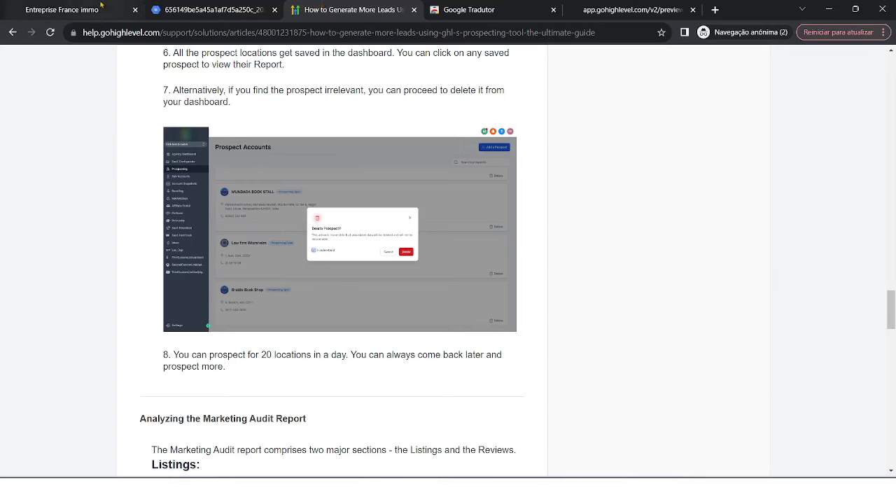
Switch back to the first browser tab with the Marketing Audit Report.
{"action": "left_click", "coordinate": [63, 10]}
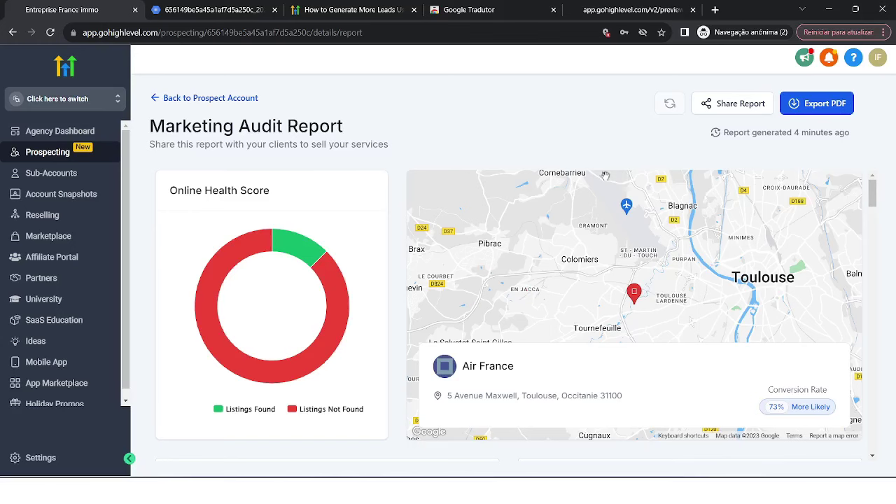
Go back to Prospect Accounts, try a 'france' prospect search, then return to the list.
{"action": "left_click", "coordinate": [154, 100]}
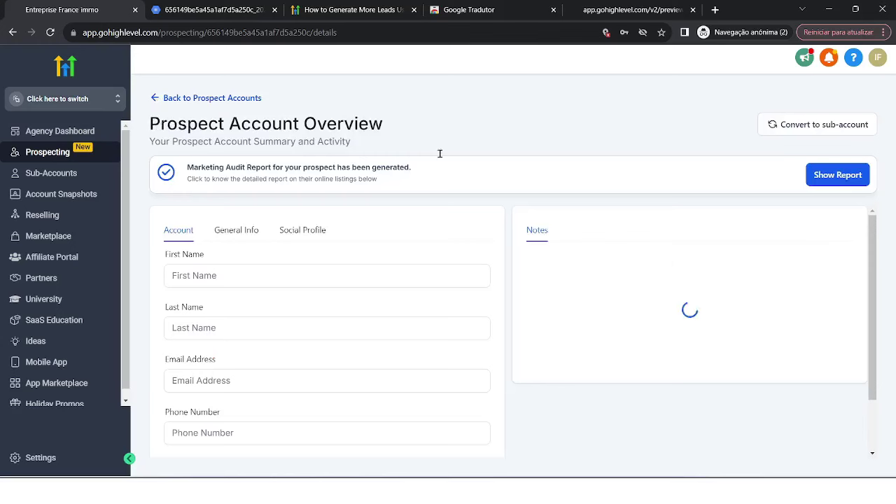
{"action": "left_click", "coordinate": [159, 98]}
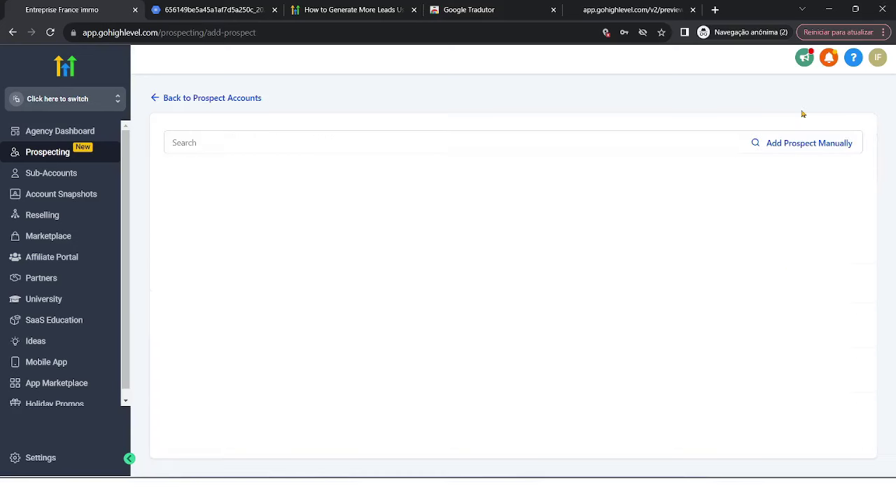
{"action": "left_click", "coordinate": [800, 110]}
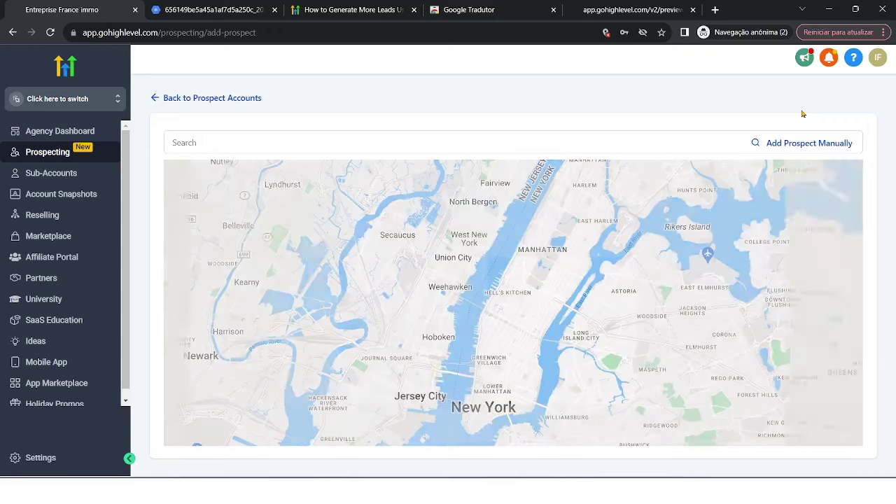
{"action": "left_click", "coordinate": [365, 142]}
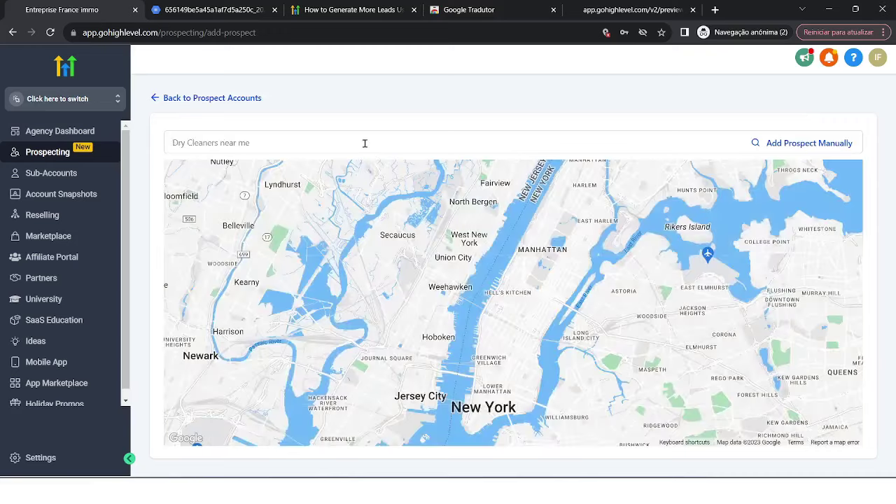
{"action": "type", "text": "france"}
{"action": "left_click", "coordinate": [478, 165]}
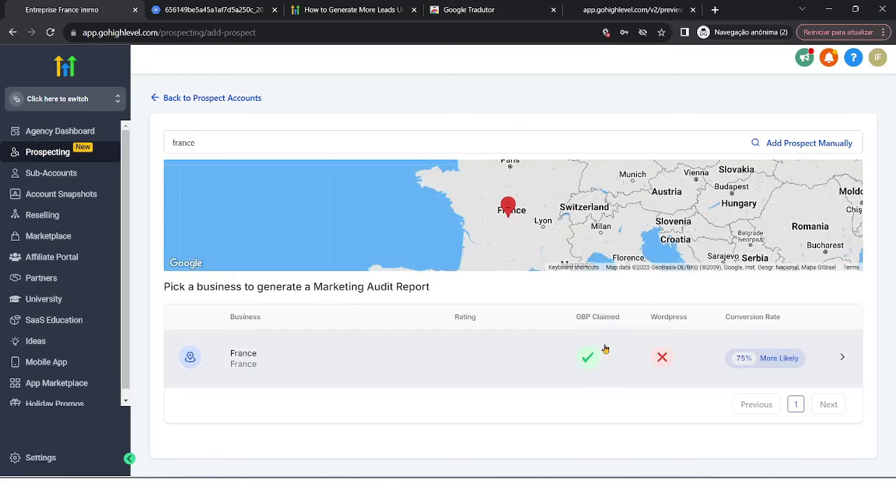
{"action": "left_click", "coordinate": [158, 100]}
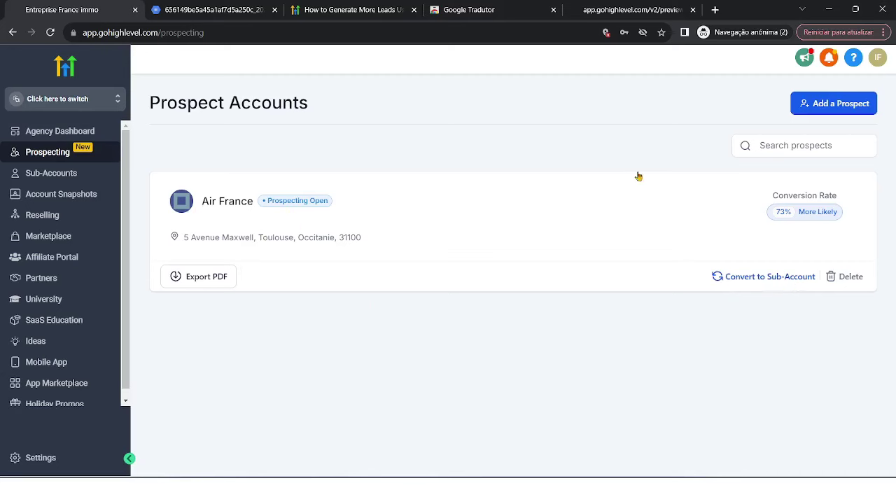
{"action": "left_click", "coordinate": [66, 173]}
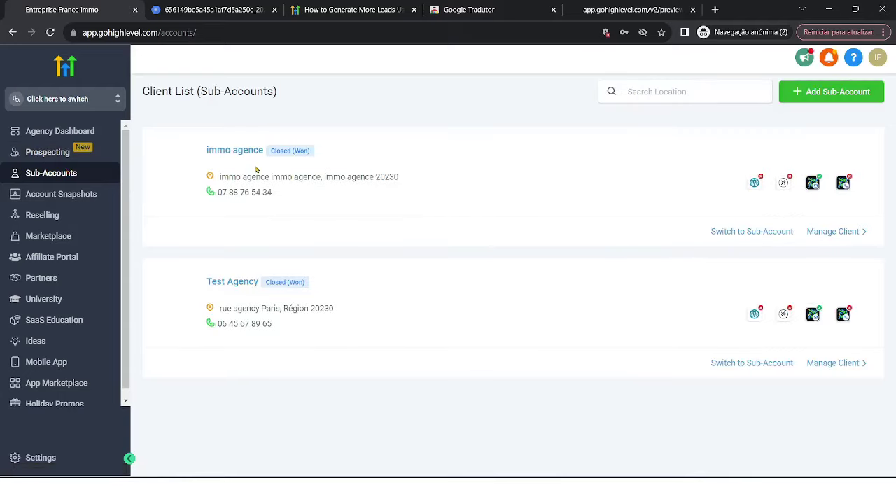
{"action": "left_click_drag", "start_coordinate": [199, 160], "coordinate": [329, 166]}
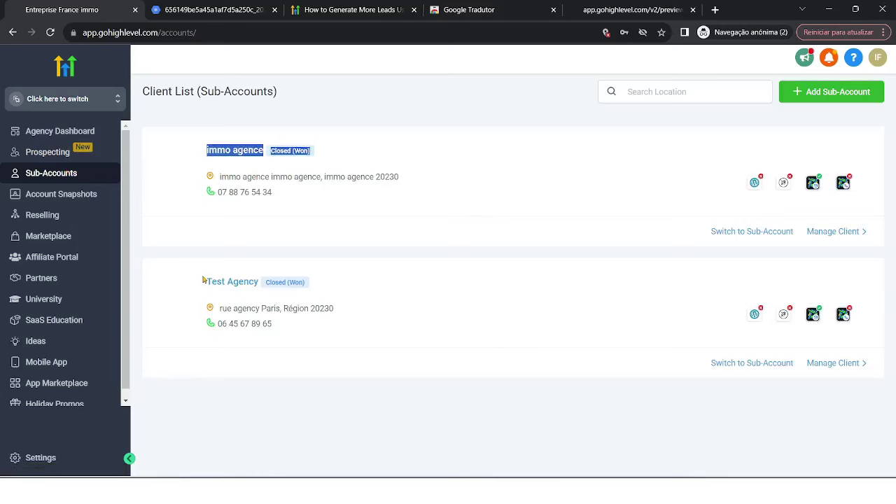
{"action": "left_click_drag", "start_coordinate": [203, 280], "coordinate": [344, 287]}
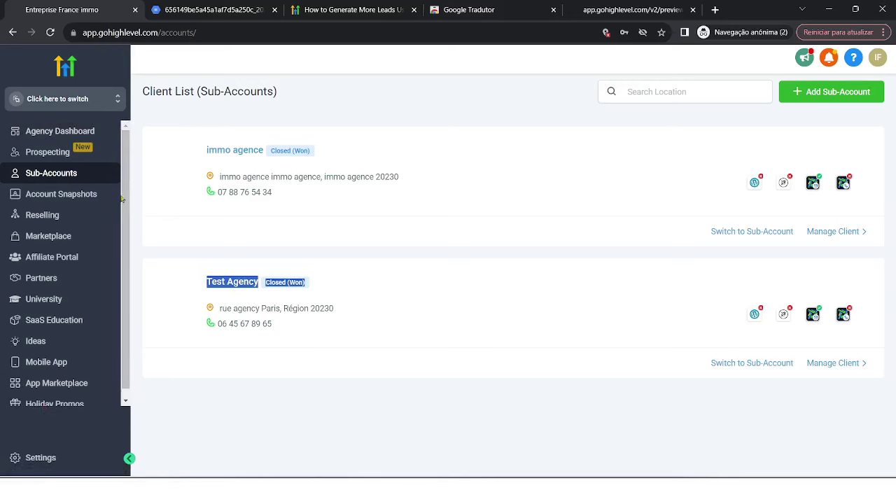
{"action": "left_click", "coordinate": [77, 154]}
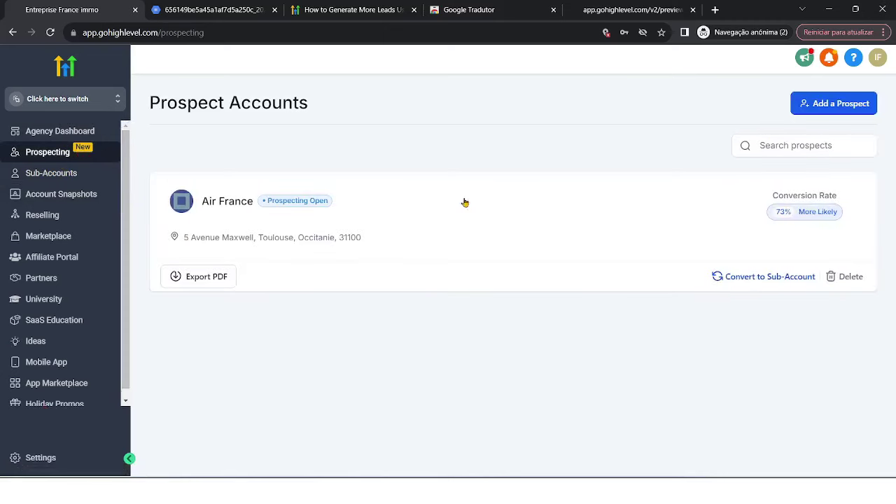
Begin converting Air France to a sub-account, entering the contact's first name, last name and e-mail.
{"action": "left_click", "coordinate": [759, 277]}
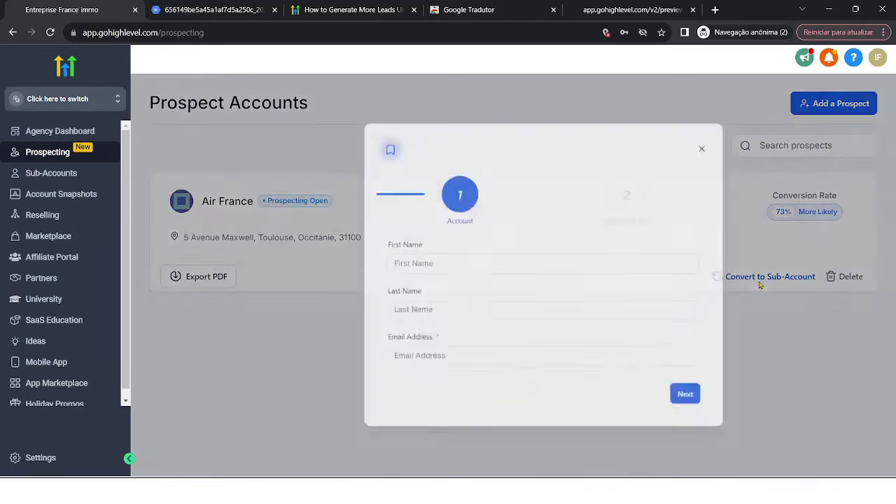
{"action": "type", "text": "airfrance"}
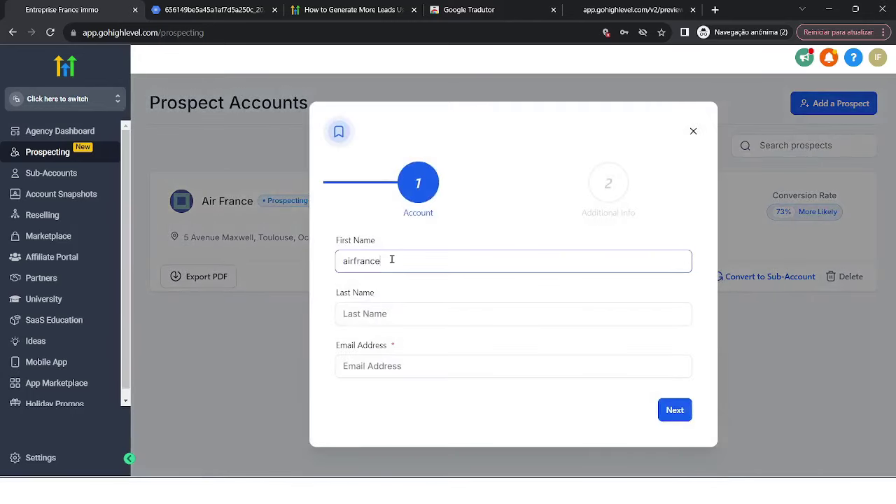
{"action": "left_click", "coordinate": [394, 314]}
{"action": "type", "text": "airfrance"}
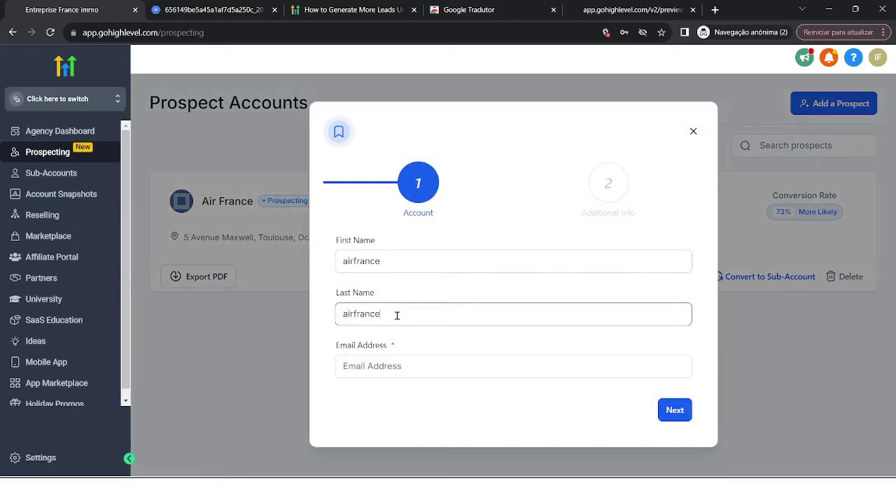
{"action": "left_click", "coordinate": [406, 362]}
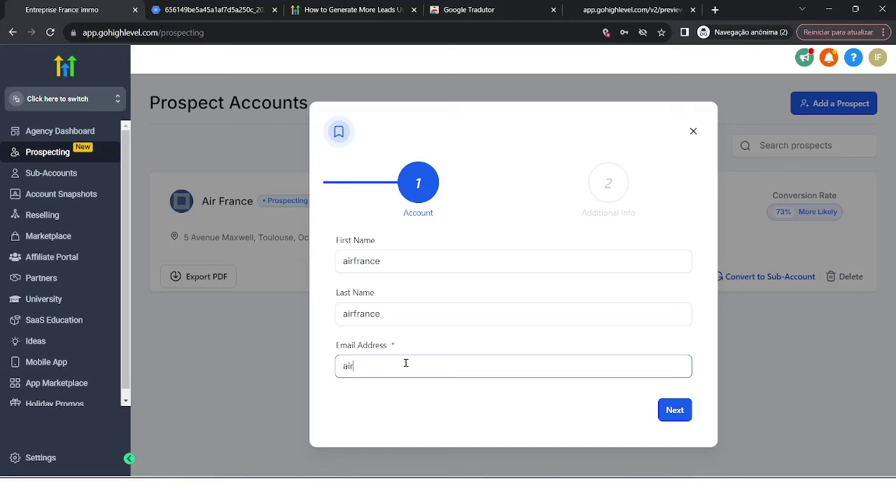
{"action": "left_click", "coordinate": [676, 418]}
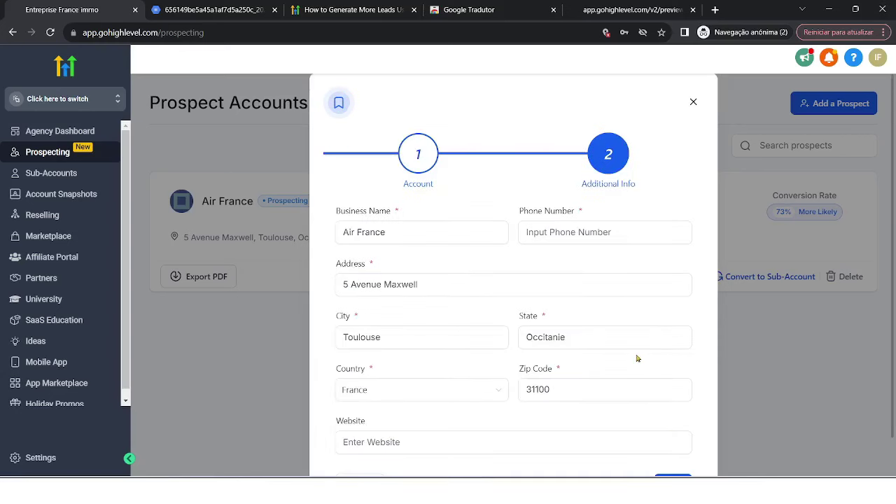
Enter the business phone number and complete the sub-account conversion.
{"action": "scroll", "coordinate": [637, 358], "scroll_direction": "down", "scroll_amount": 1}
{"action": "left_click", "coordinate": [674, 439]}
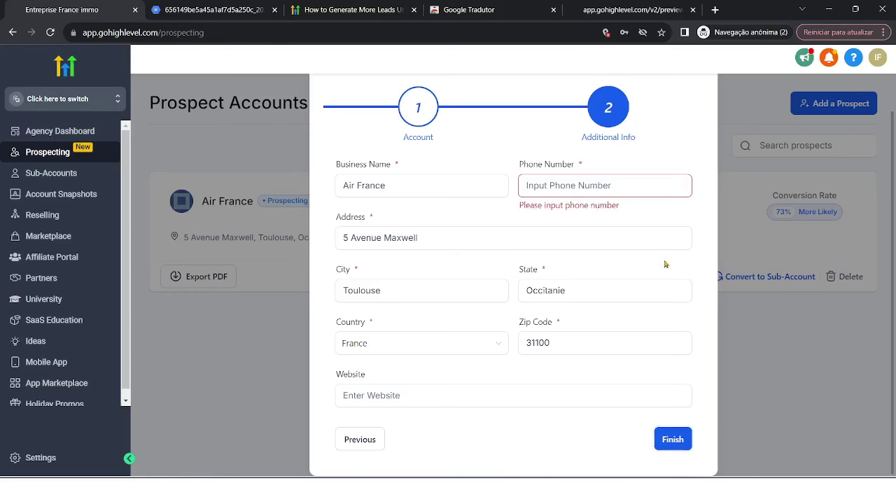
{"action": "left_click", "coordinate": [591, 183]}
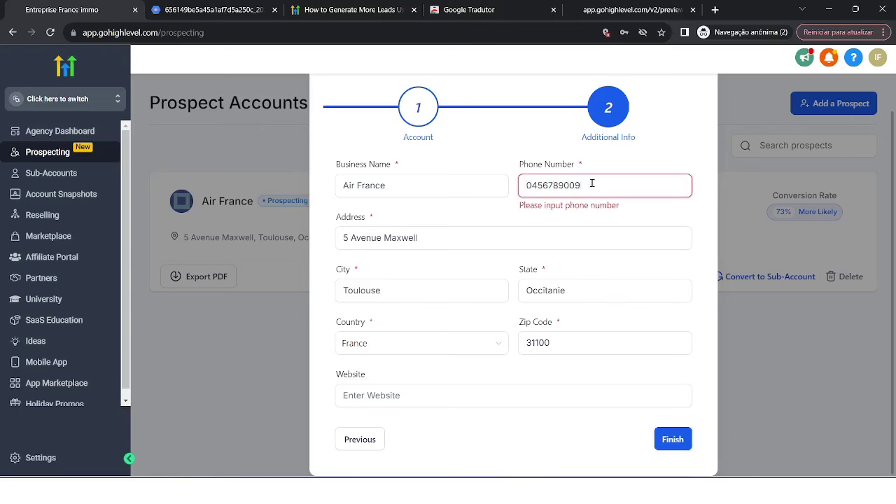
{"action": "type", "text": "2"}
{"action": "key", "text": "BackSpace"}
{"action": "key", "text": "BackSpace"}
{"action": "key", "text": "BackSpace"}
{"action": "key", "text": "BackSpace"}
{"action": "key", "text": "BackSpace"}
{"action": "key", "text": "BackSpace"}
{"action": "key", "text": "BackSpace"}
{"action": "key", "text": "BackSpace"}
{"action": "key", "text": "BackSpace"}
{"action": "key", "text": "BackSpace"}
{"action": "type", "text": "+337889"}
{"action": "left_click", "coordinate": [675, 441]}
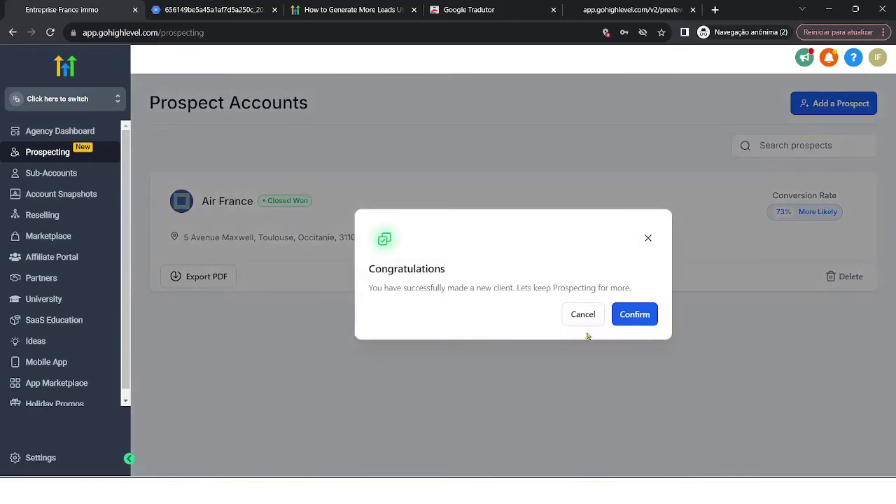
Confirm the Congratulations dialog and view the Sub-Accounts client list.
{"action": "left_click", "coordinate": [645, 320]}
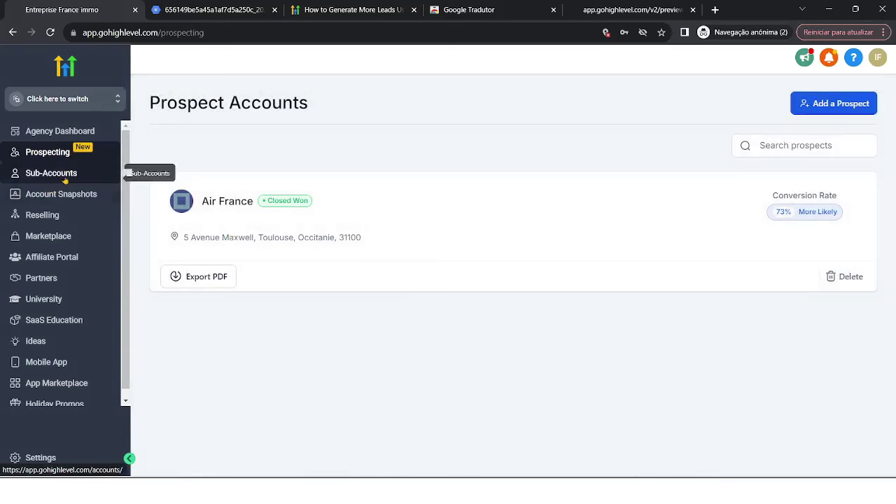
{"action": "left_click", "coordinate": [65, 180]}
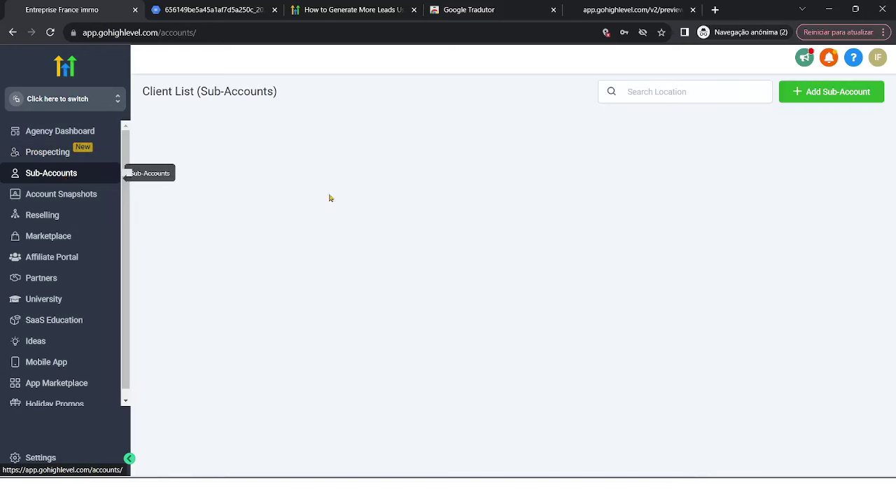